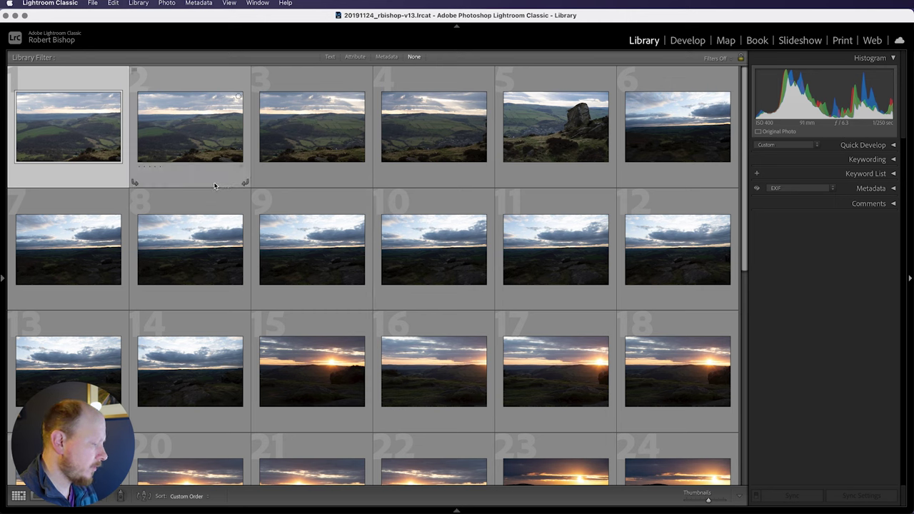
Select hillside photos 1–5 and open a Photo Merge > Panorama preview of them
left_click(530, 171, "shift")
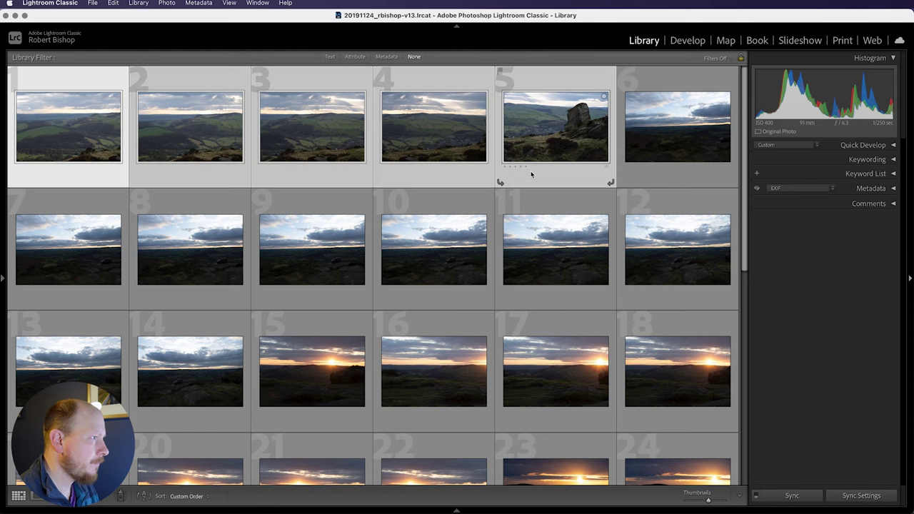
left_click(93, 169)
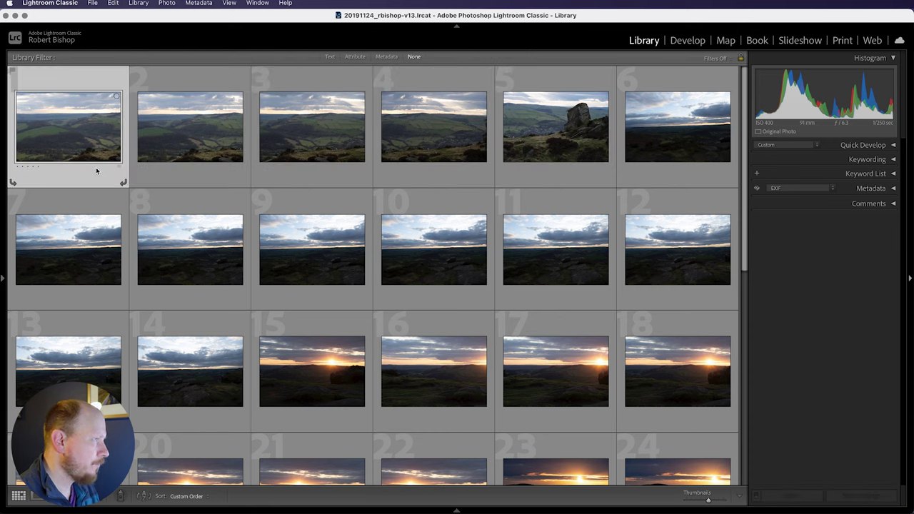
left_click(532, 175, "shift")
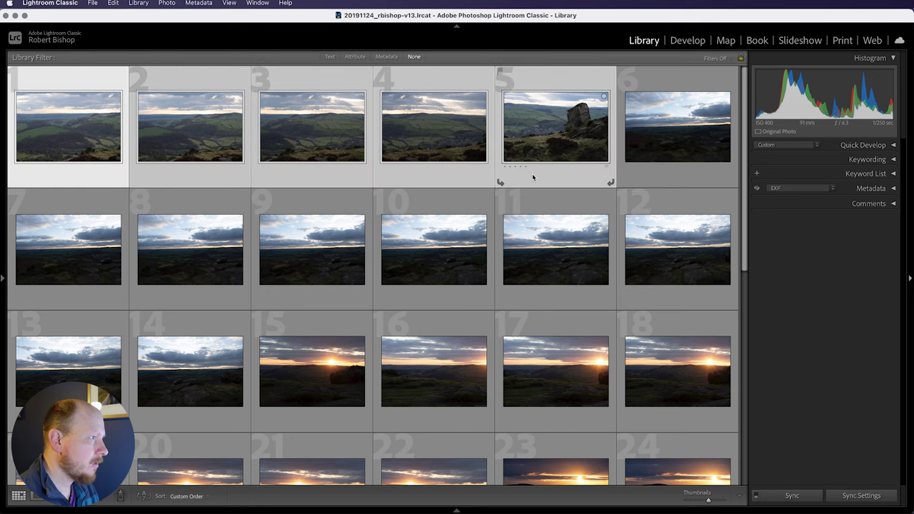
right_click(537, 176)
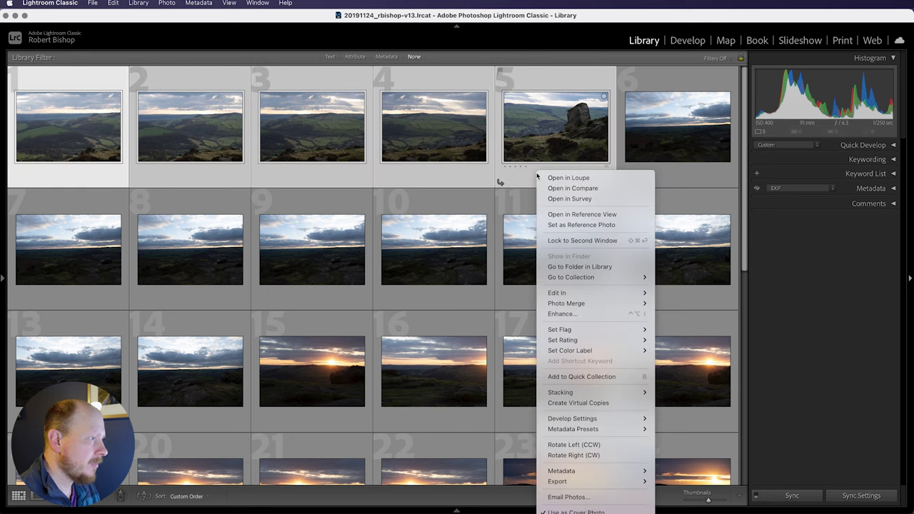
mouse_move(571, 305)
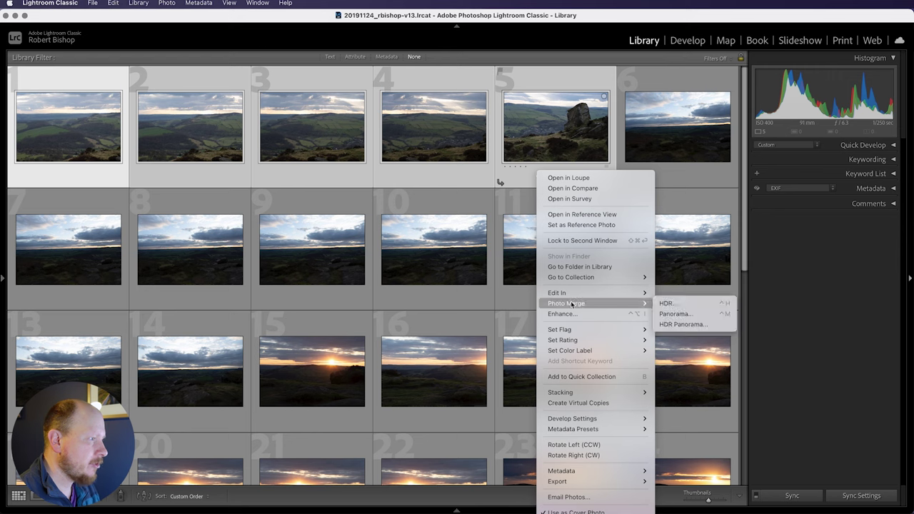
left_click(683, 314)
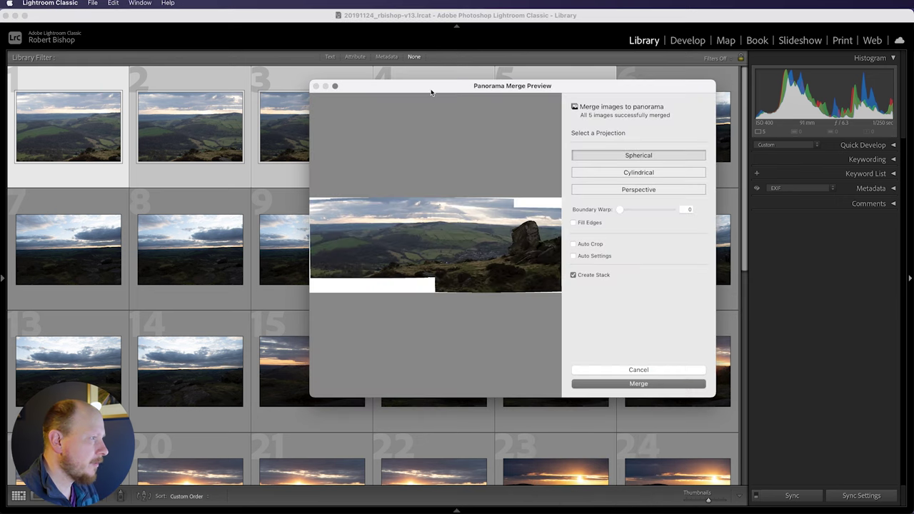
Move the merge preview window aside and switch off Auto Crop to reveal the white edges
left_click_drag(432, 92, 410, 92)
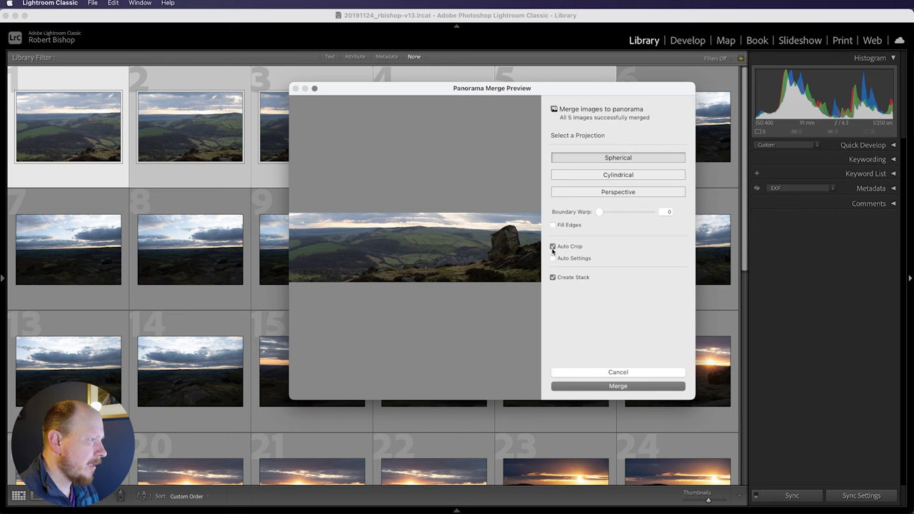
left_click(552, 246)
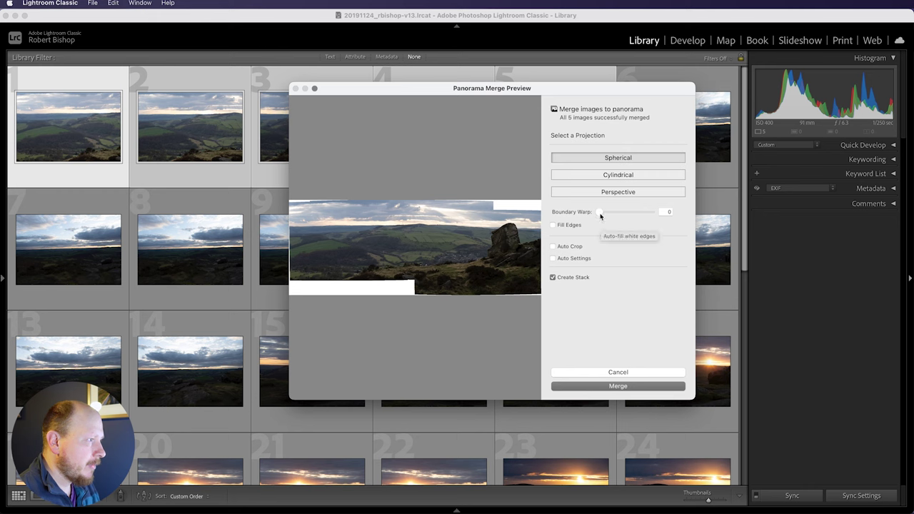
left_click_drag(599, 212, 664, 212)
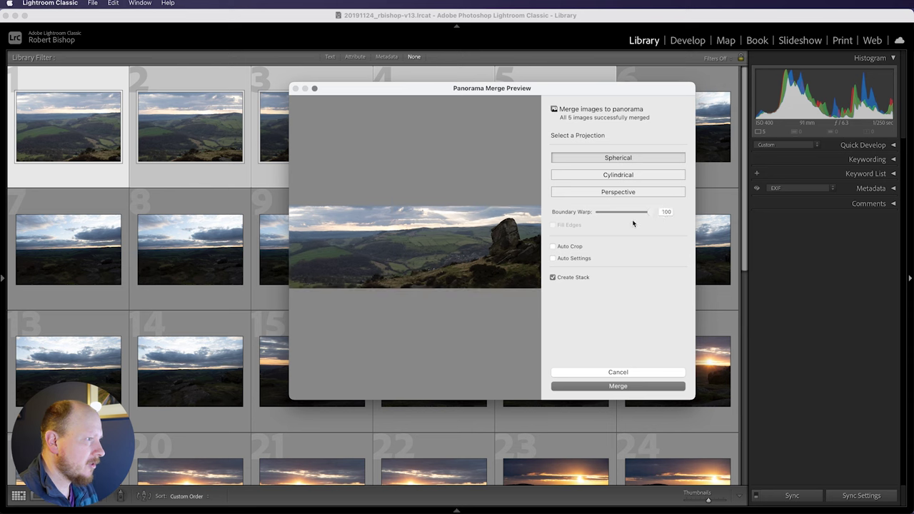
left_click_drag(638, 215, 593, 209)
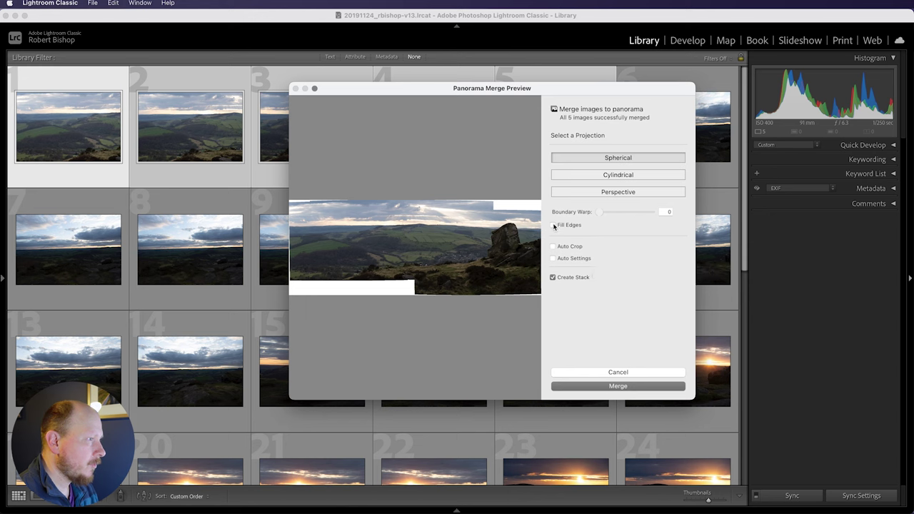
Turn on Fill Edges so the panorama's white gaps fill with image content
left_click(554, 225)
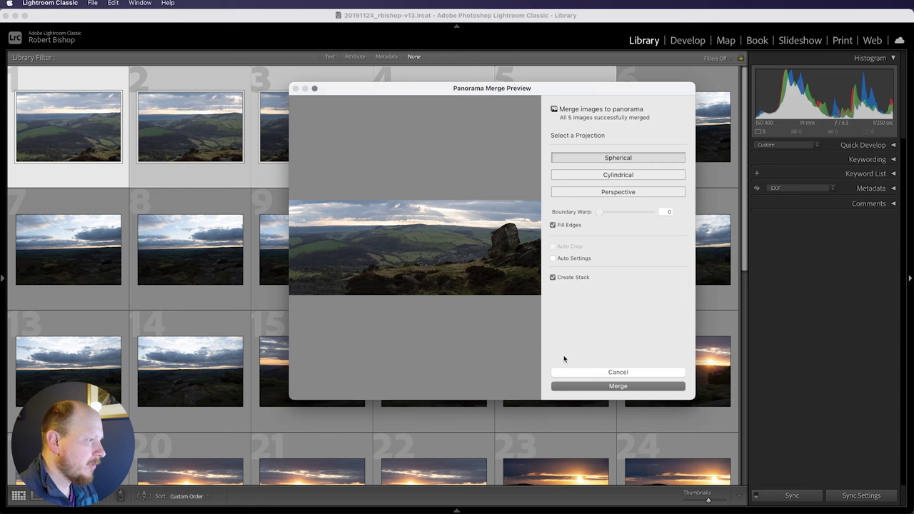
Merge the five hillside shots and open the resulting panorama in Loupe view in Develop
left_click(585, 384)
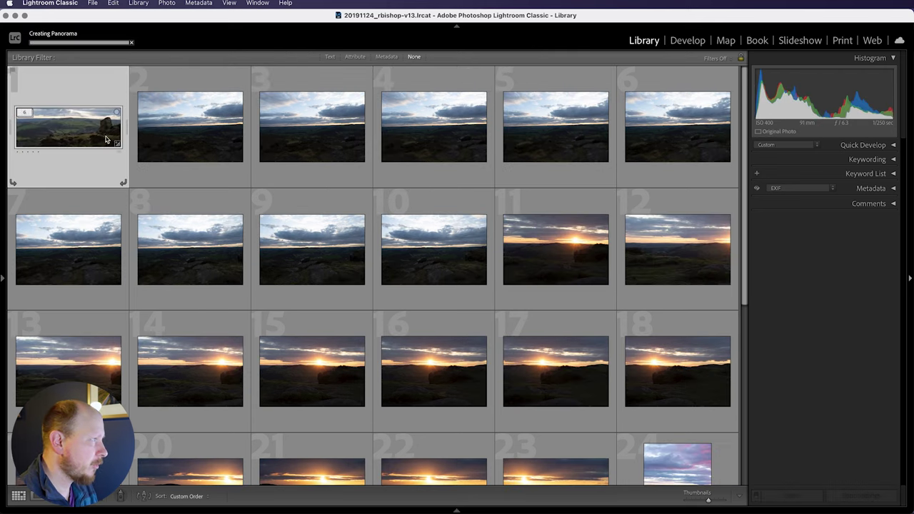
key("e")
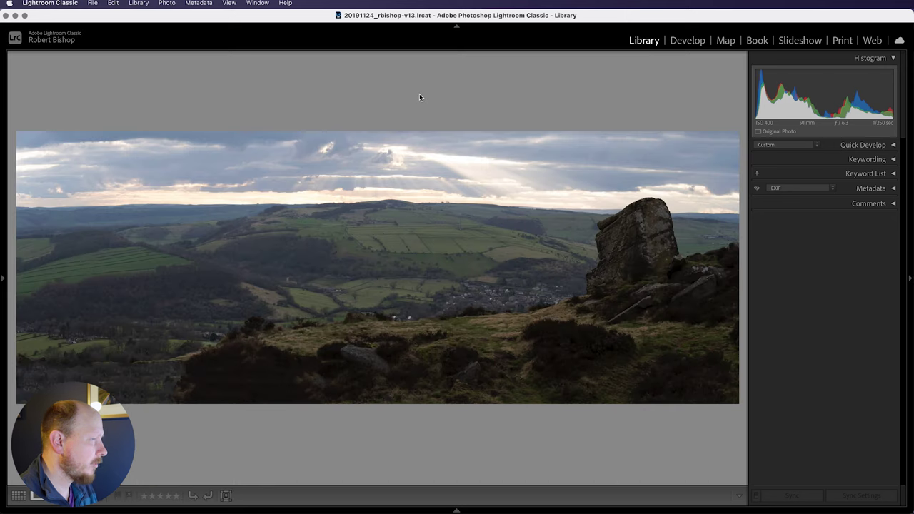
left_click(680, 41)
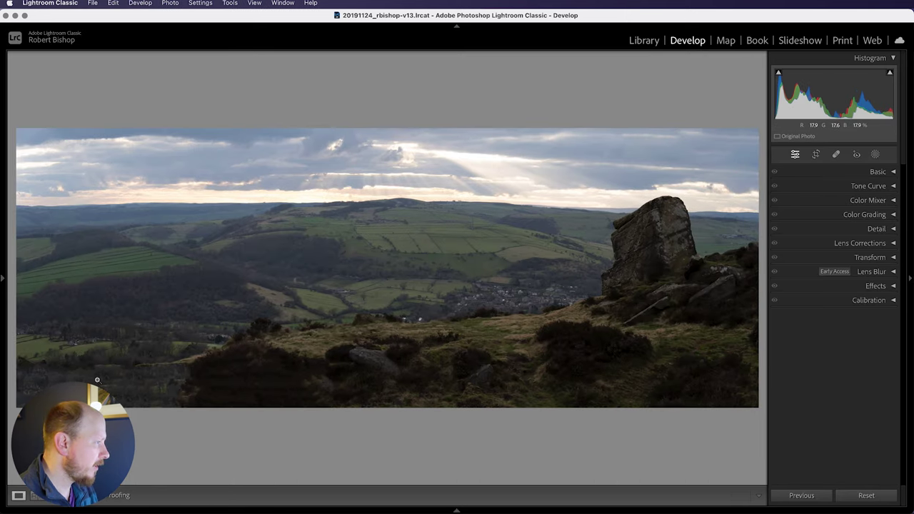
Inspect the panorama at 1:1 zoom, panning across the dark lower-left area and other details
left_click(100, 381)
scroll(340, 314, "left", 5)
left_click(317, 286)
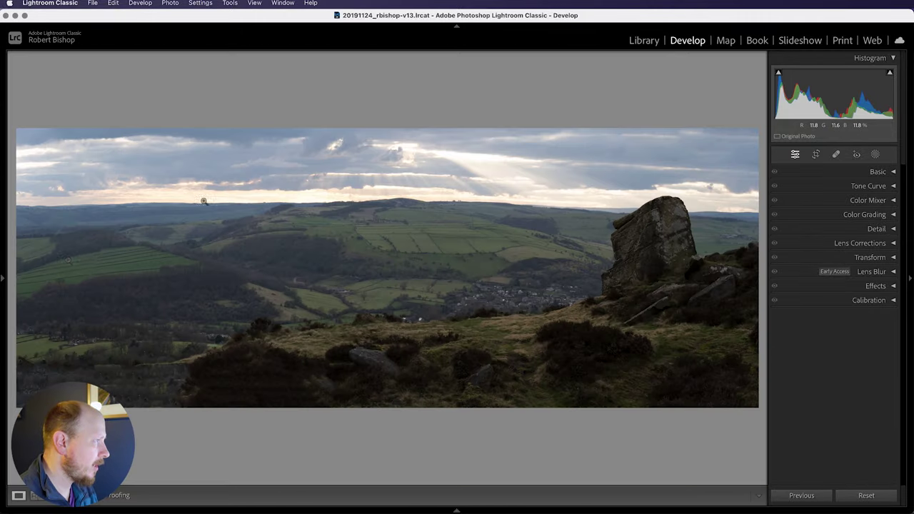
left_click(2, 286)
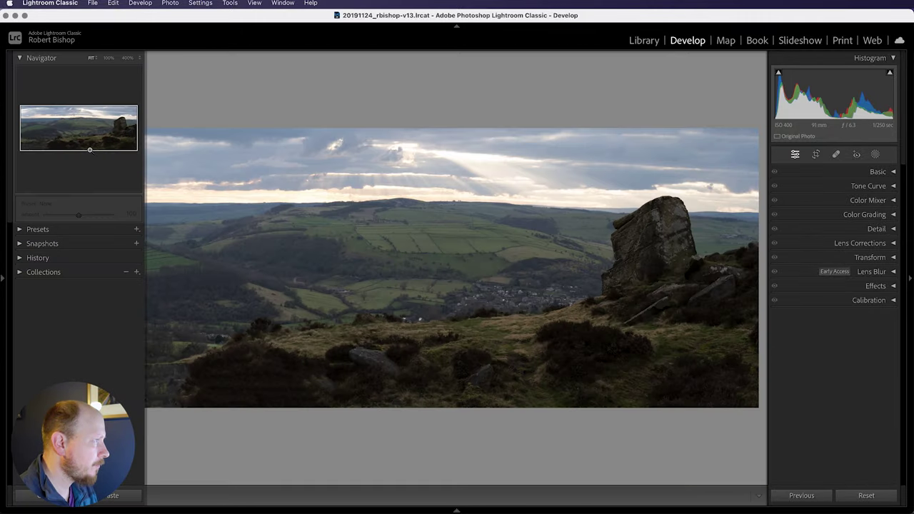
left_click(109, 58)
left_click_drag(249, 258, 345, 287)
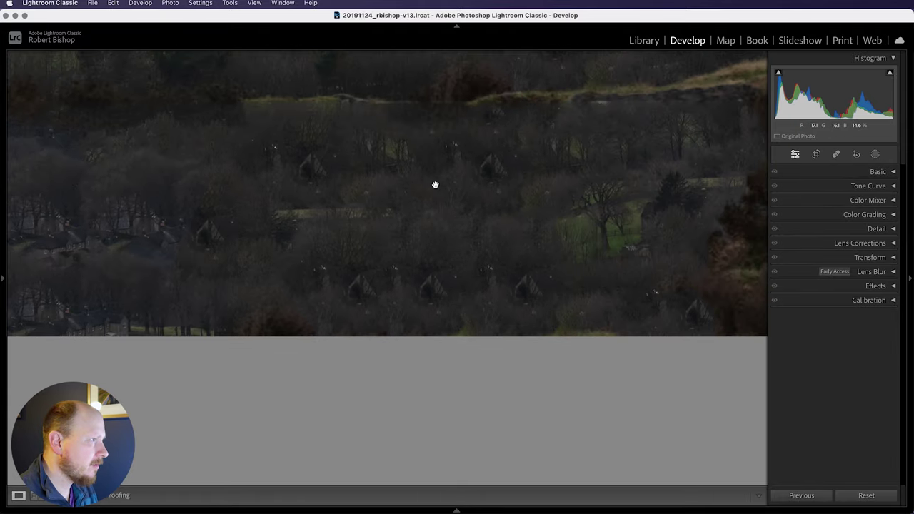
left_click(512, 235)
left_click_drag(512, 235, 500, 249)
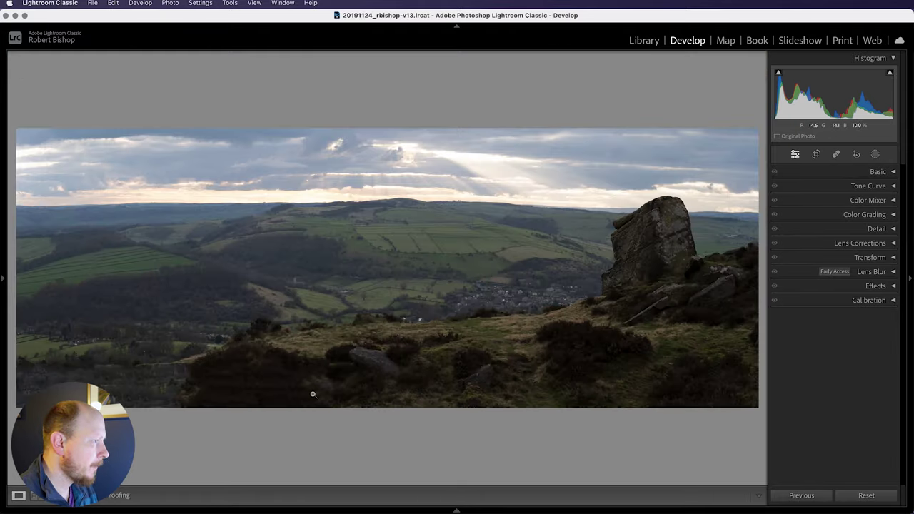
left_click(236, 392)
left_click_drag(245, 376, 411, 364)
Apply Basic-panel Auto tone (Shadows +60, Highlights −67, Vibrance +15) and check it at 1:1
left_click(479, 337)
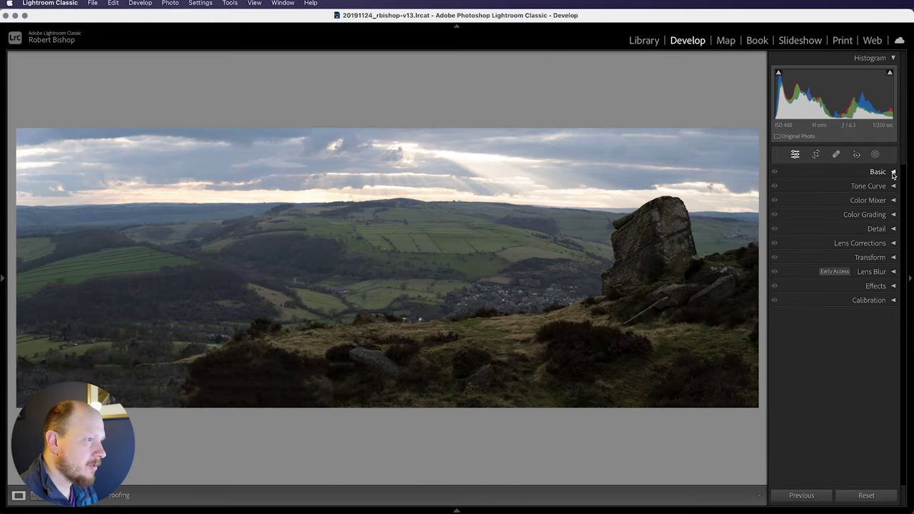
left_click(889, 173)
left_click(824, 185)
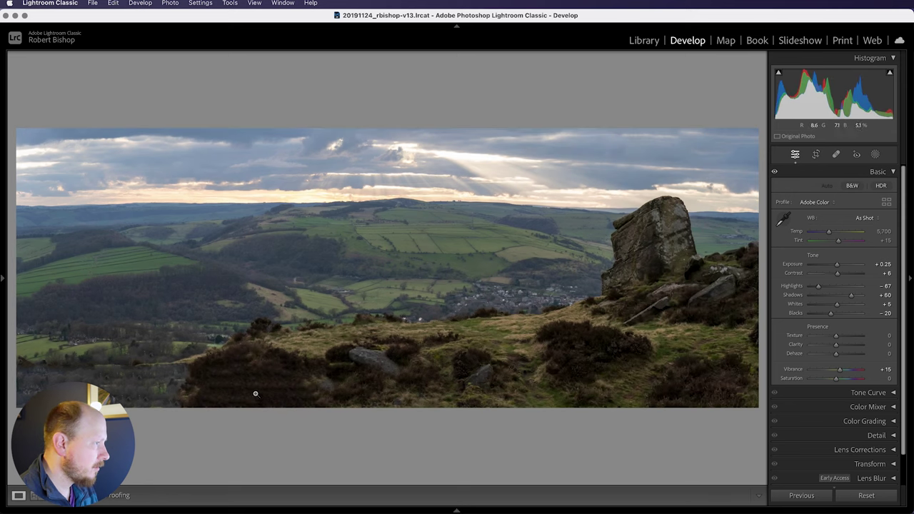
left_click(367, 376)
left_click_drag(367, 377, 273, 367)
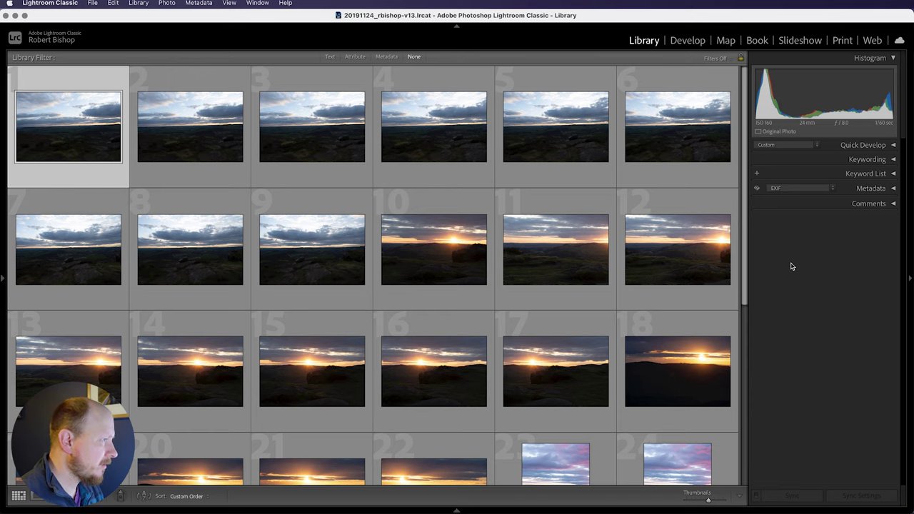
Select cloudy-sky frames 1–9 and open a Photo Merge > Panorama preview for them
left_click(315, 209, "shift")
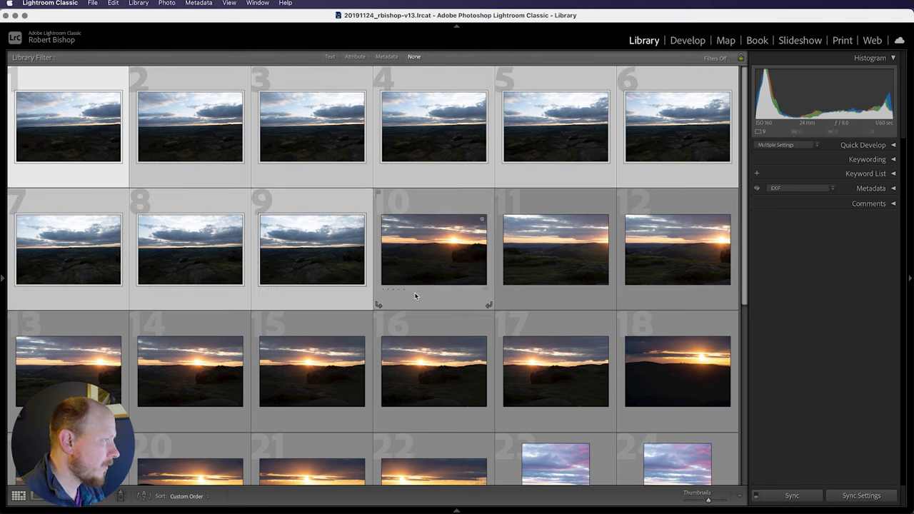
right_click(318, 231)
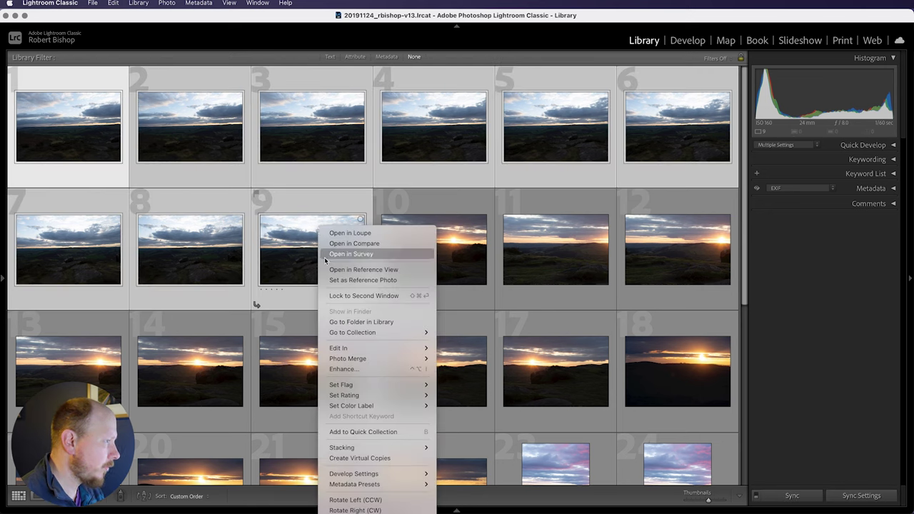
mouse_move(429, 358)
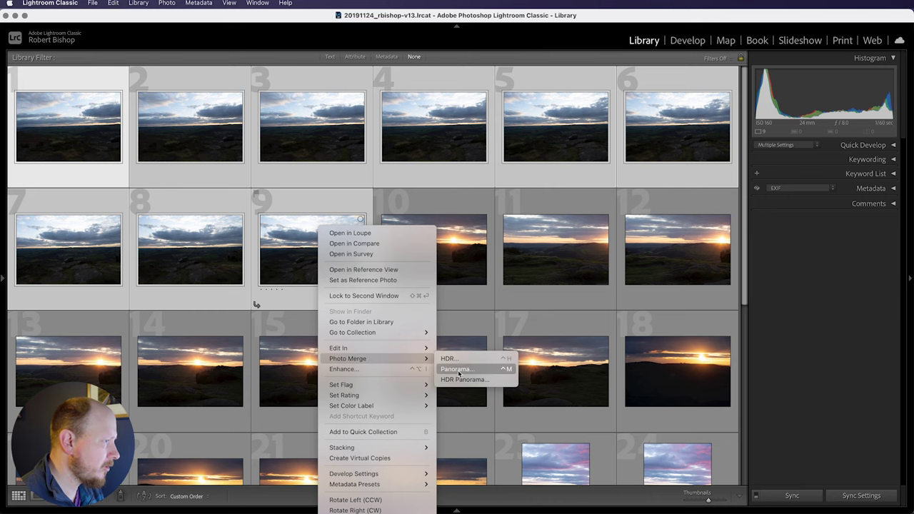
left_click(459, 372)
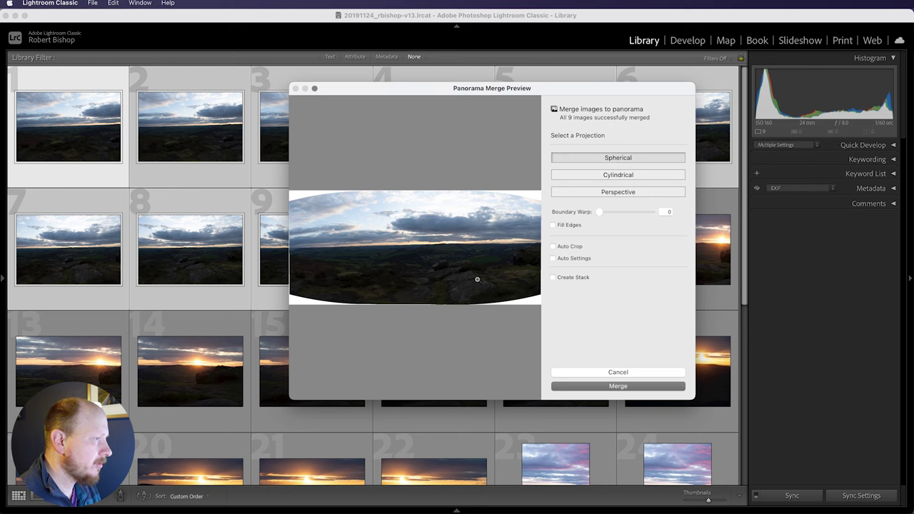
Compare Cylindrical and Perspective projections, keep Cylindrical, enable Fill Edges, and merge
left_click(590, 175)
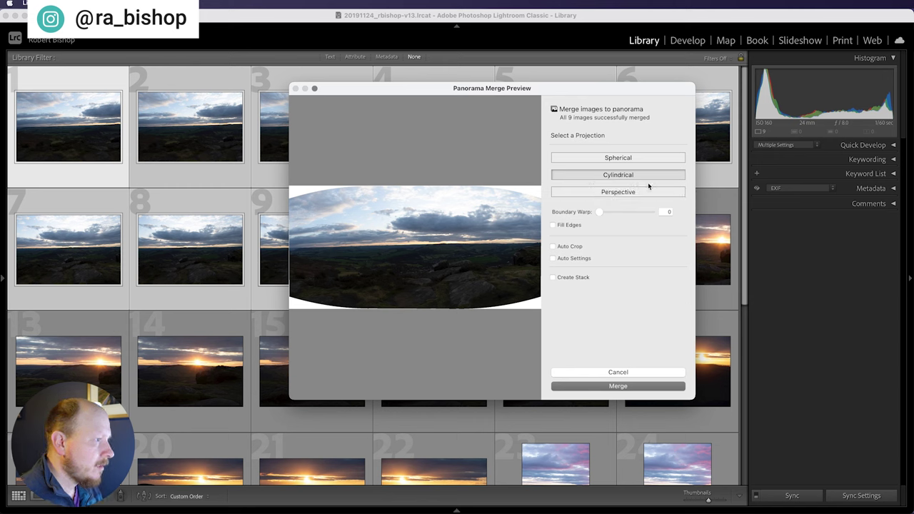
left_click(624, 193)
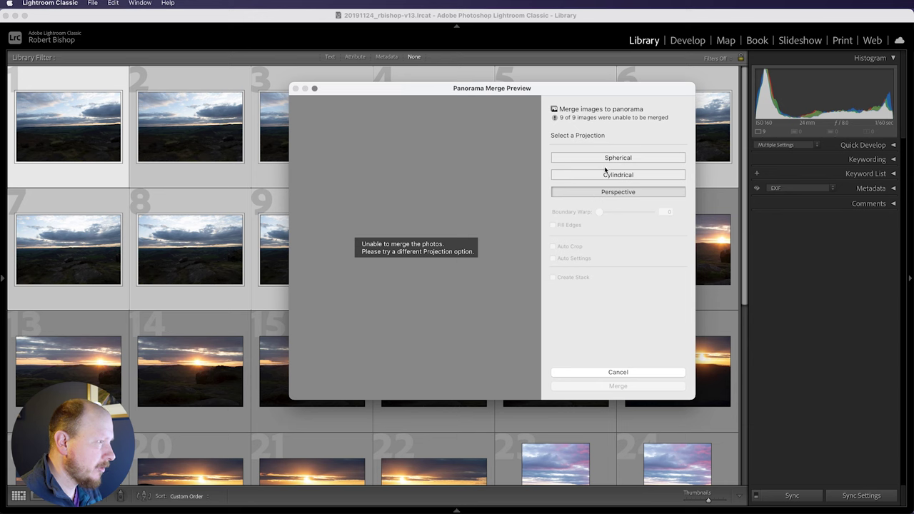
left_click(584, 173)
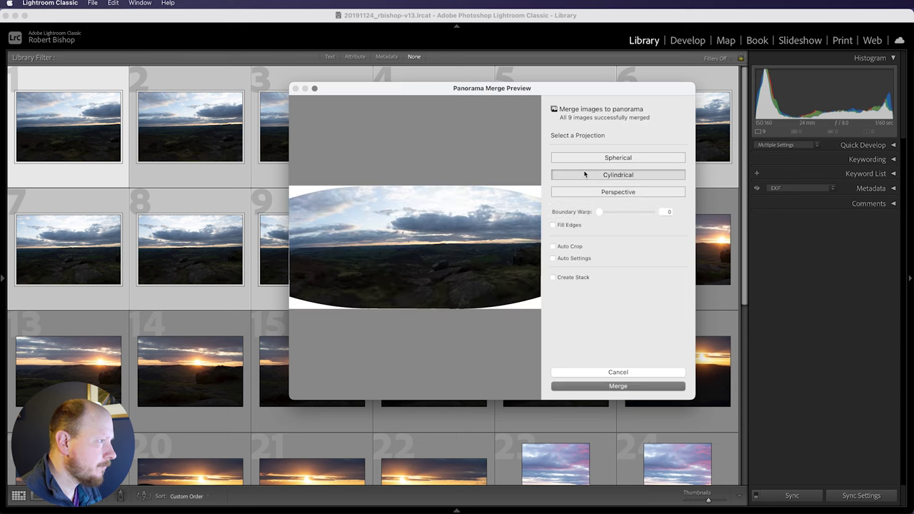
left_click(553, 225)
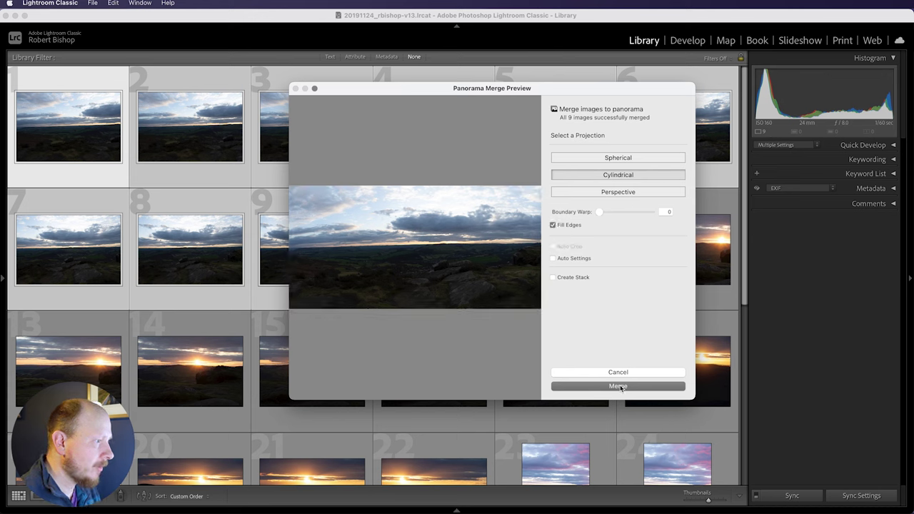
left_click(618, 386)
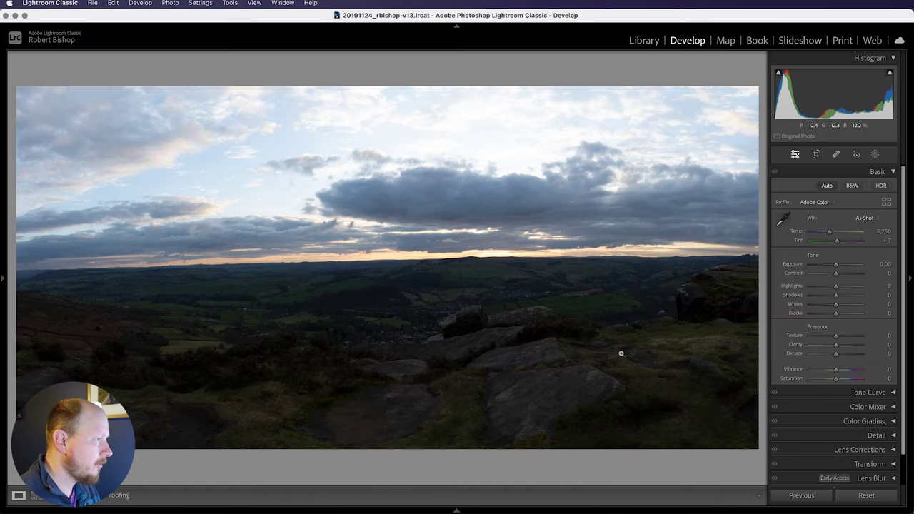
Apply Auto tone, Upright Auto leveling, and manual lens Distortion +19 to the cloudy-sky panorama
left_click(826, 185)
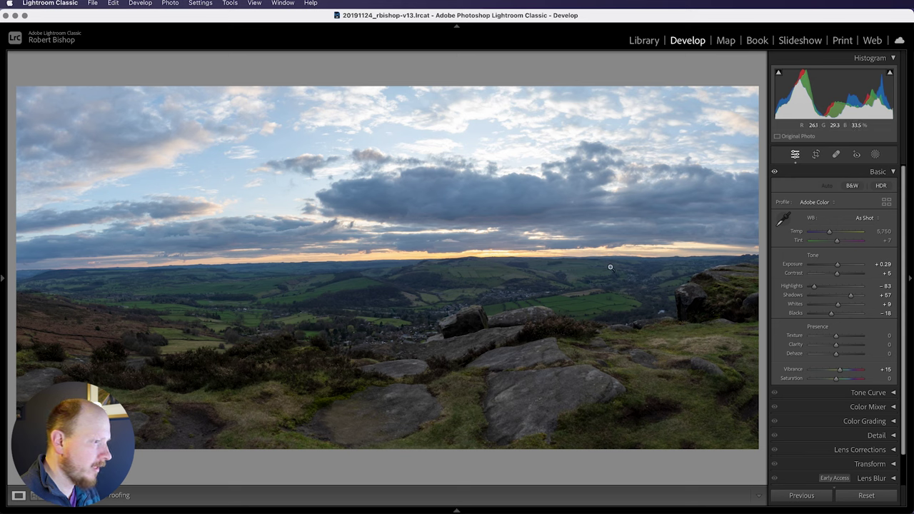
scroll(878, 235, "down", 2)
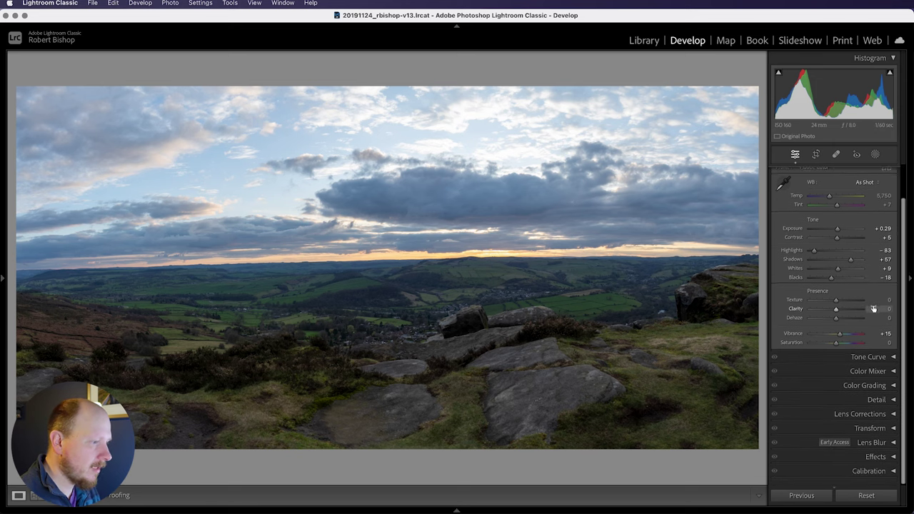
left_click(871, 431)
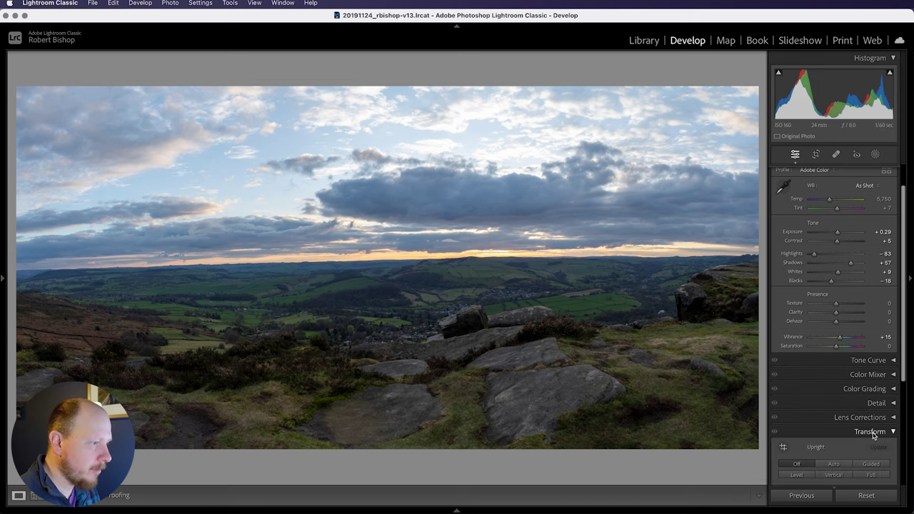
scroll(865, 430, "down", 2)
scroll(857, 429, "down", 4)
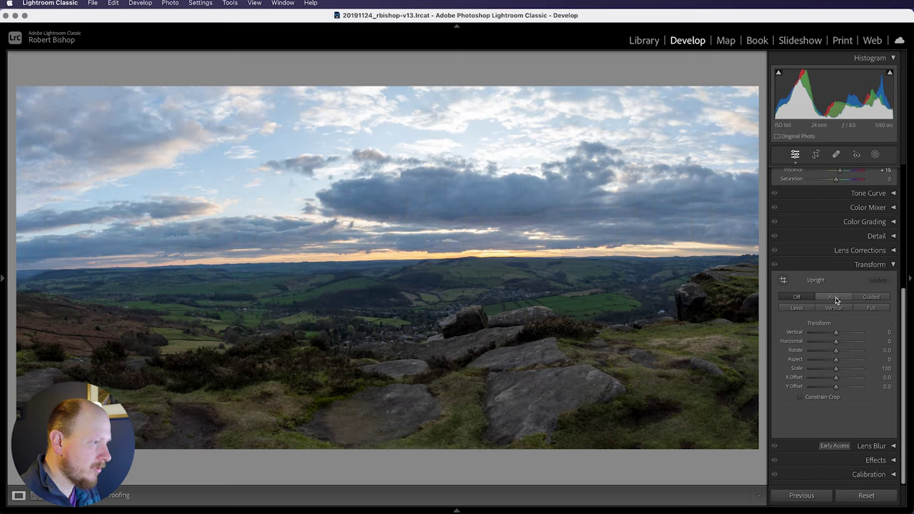
left_click(836, 300)
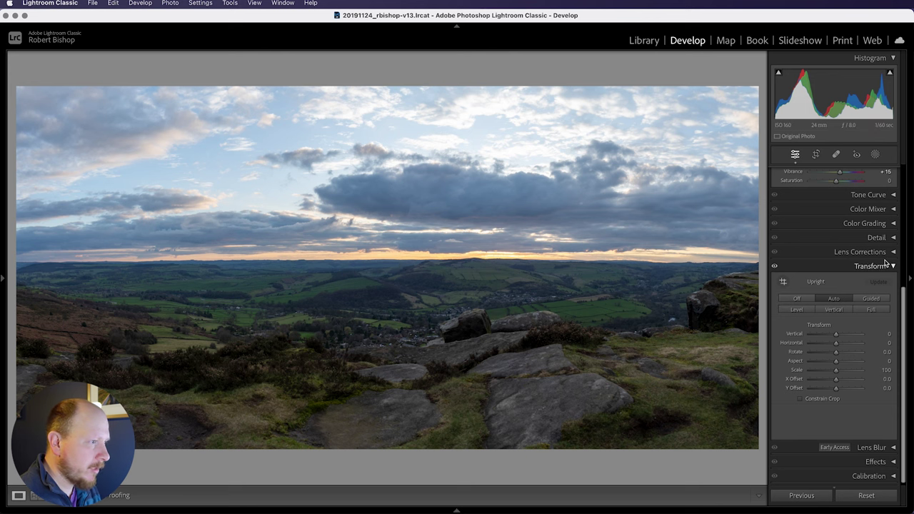
left_click(861, 252)
left_click_drag(835, 290, 842, 292)
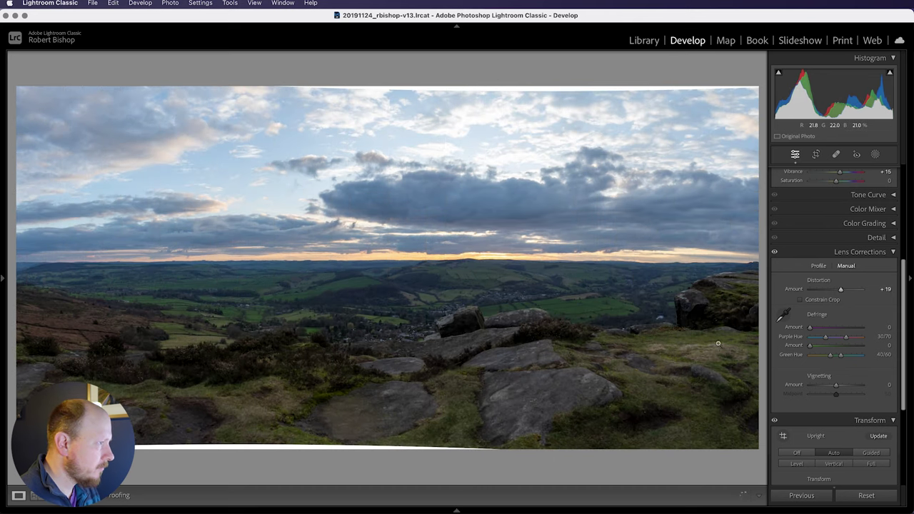
Crop the cloudy-sky panorama inward to trim its white edges, then apply the crop
left_click(816, 154)
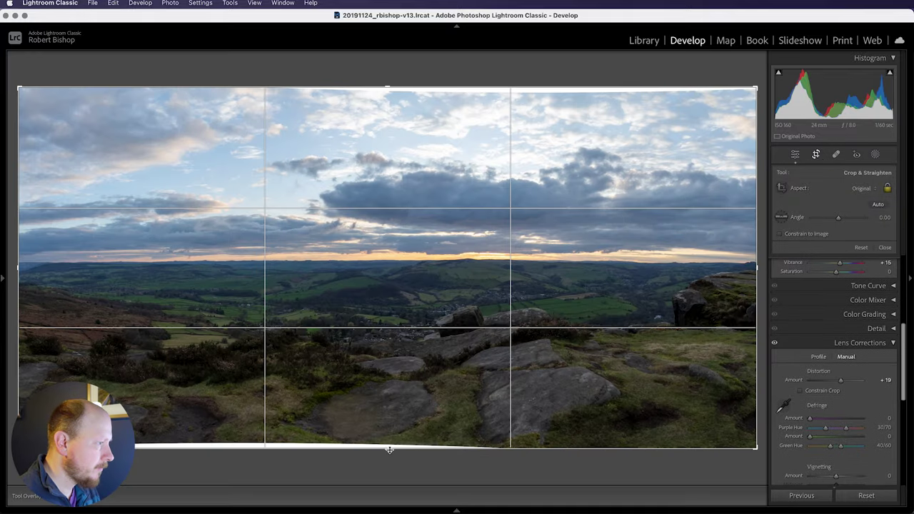
left_click_drag(388, 448, 389, 446)
left_click_drag(390, 96, 390, 93)
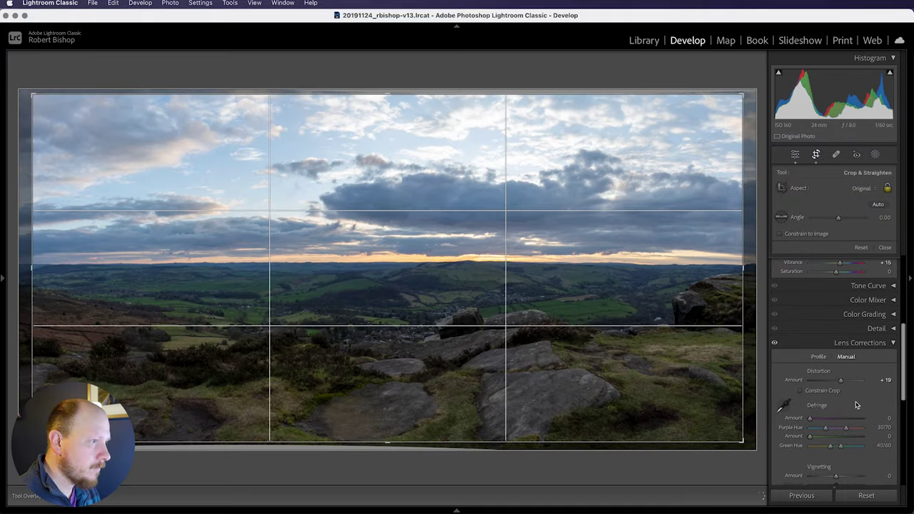
left_click(885, 247)
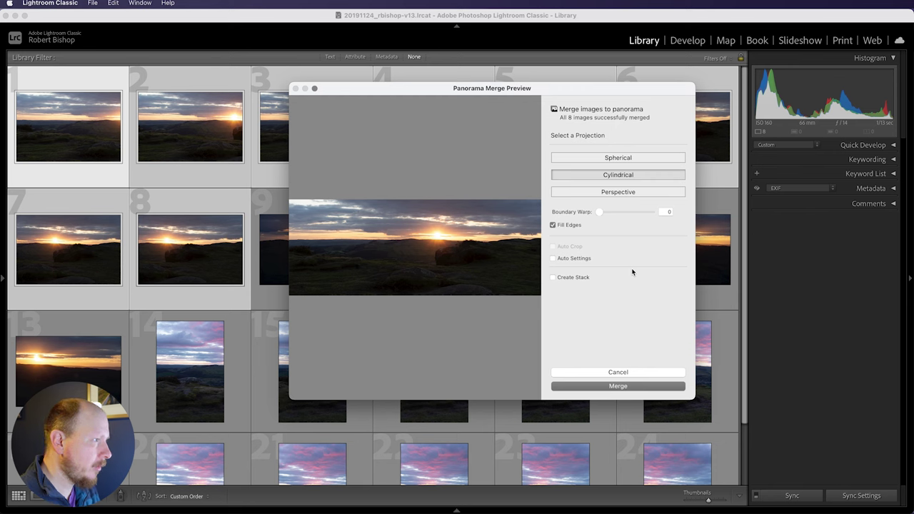
Merge the sunset panorama with Create Stack on, then expand and re-collapse its stack
left_click(553, 277)
left_click(614, 387)
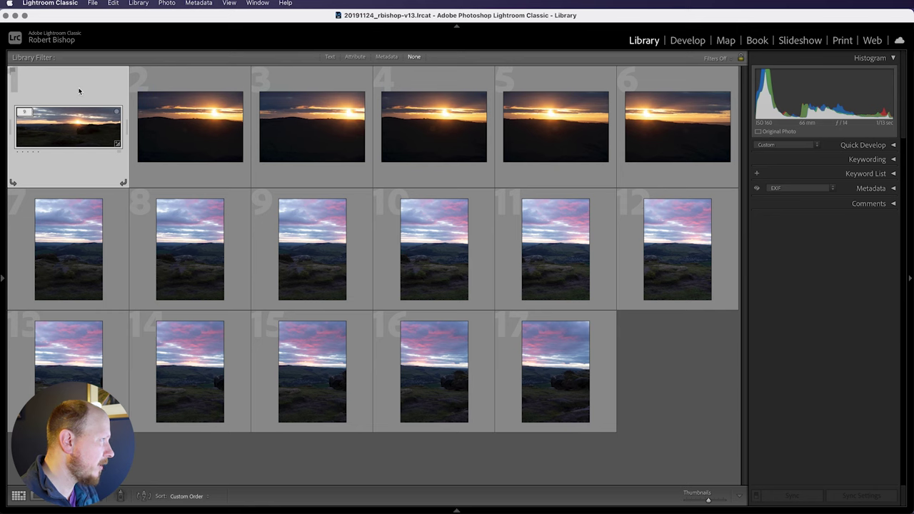
left_click(24, 112)
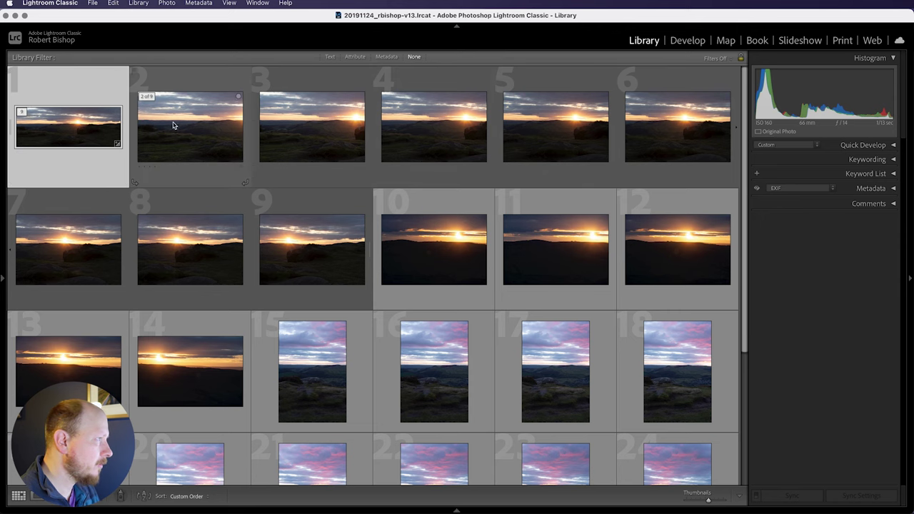
left_click(28, 117)
left_click(25, 113)
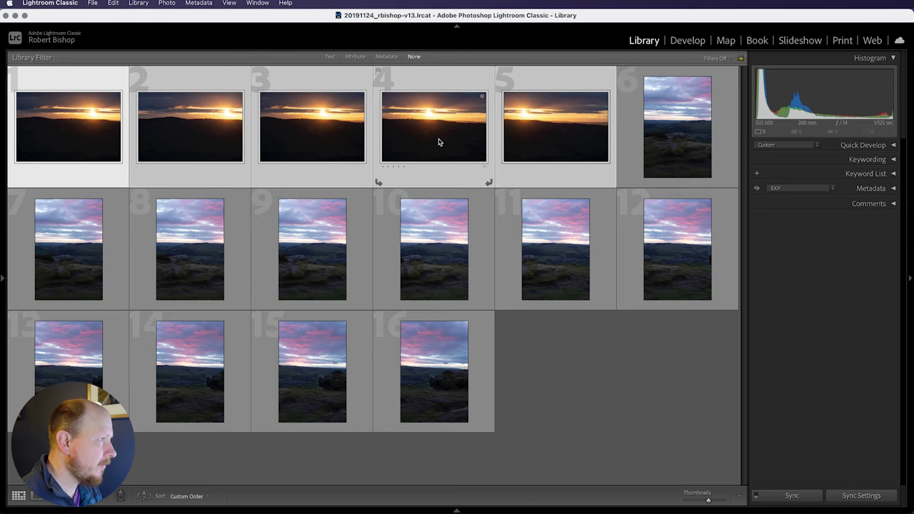
Merge the five sunset frames into a Perspective panorama with Fill Edges, after previewing Spherical
right_click(510, 167)
mouse_move(614, 300)
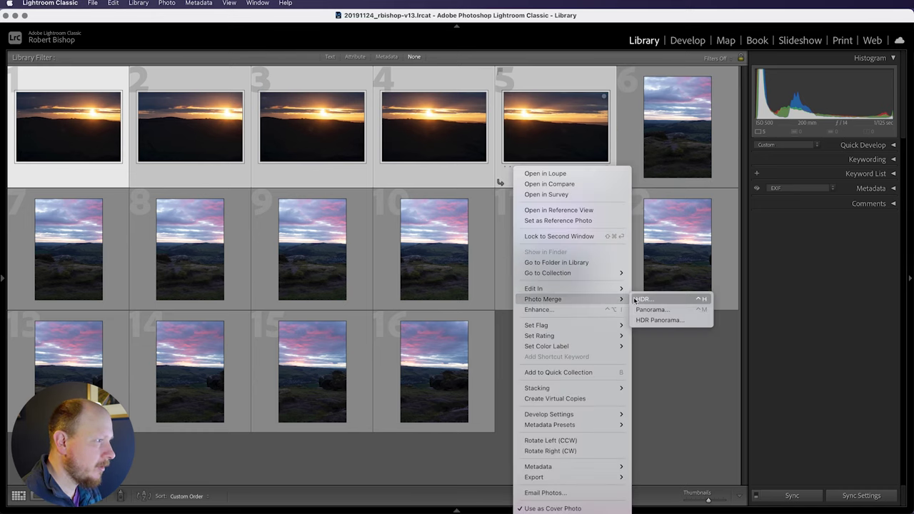
left_click(649, 310)
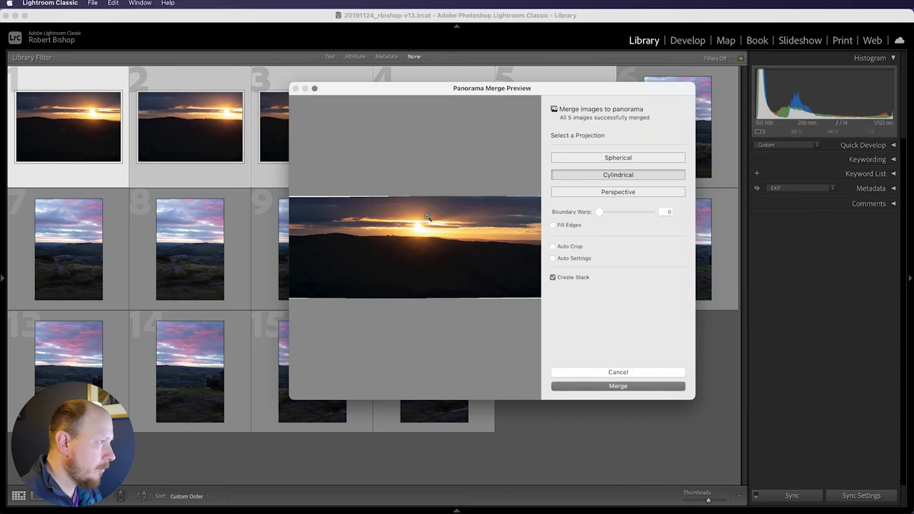
left_click(588, 159)
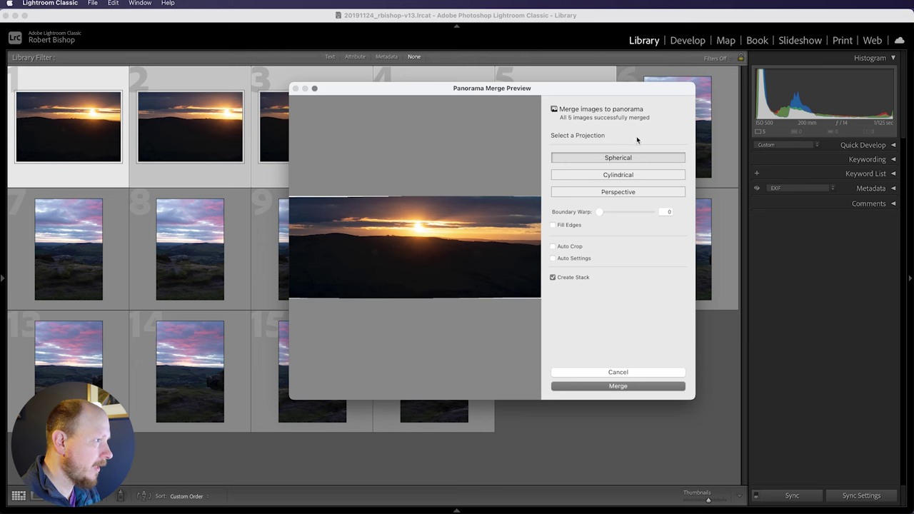
left_click(596, 194)
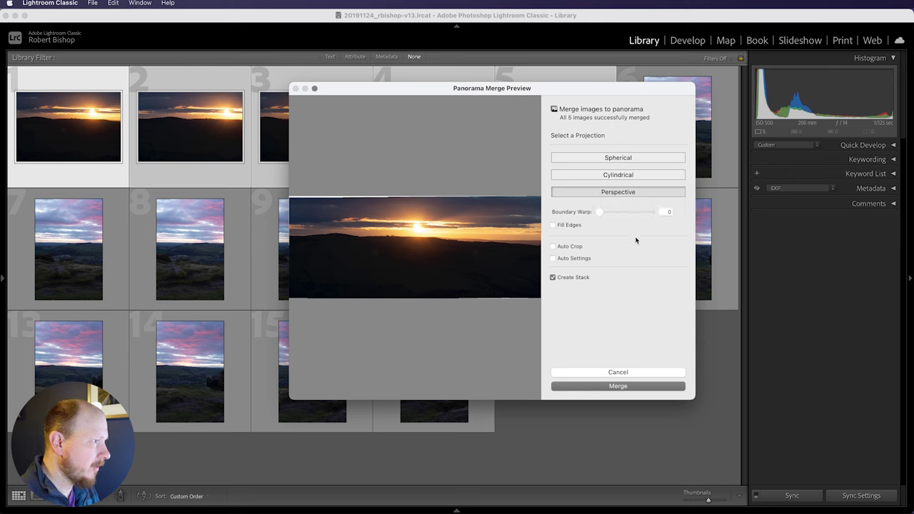
left_click(553, 225)
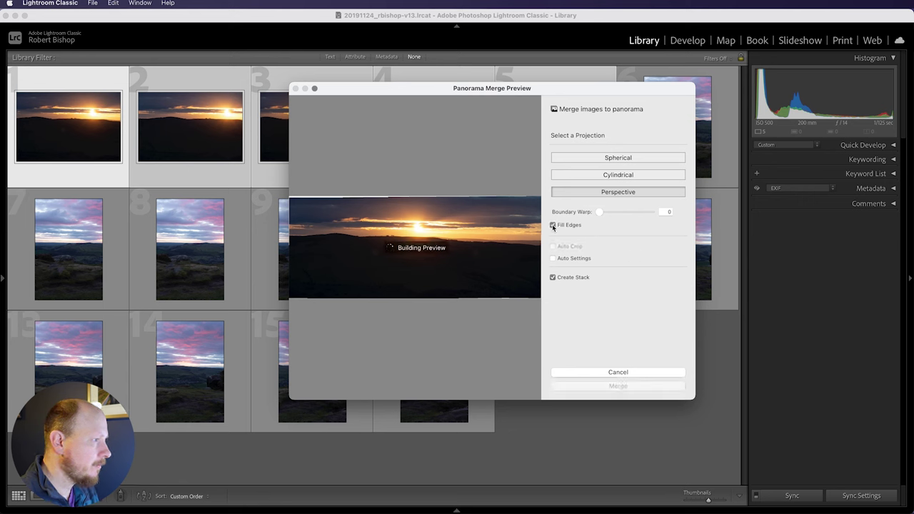
left_click(582, 389)
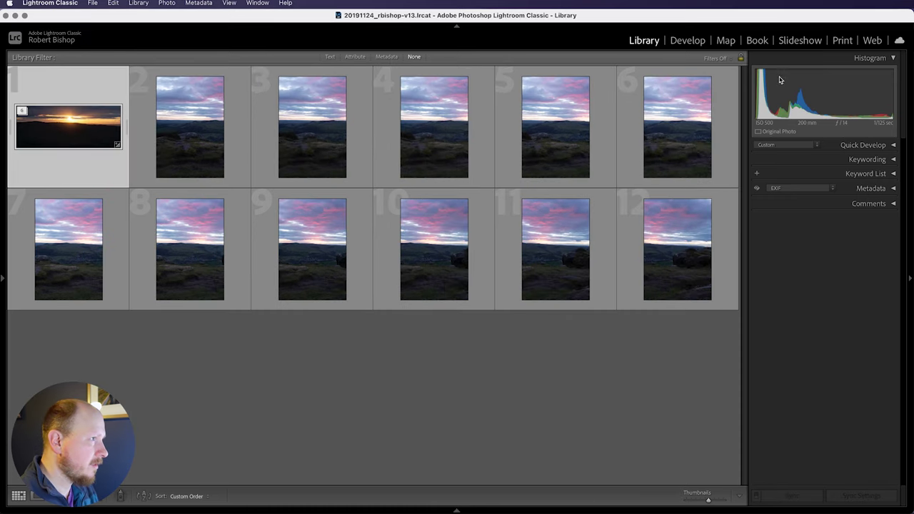
Apply Auto tone to the merged sunset panorama in Develop's Basic panel
left_click(691, 41)
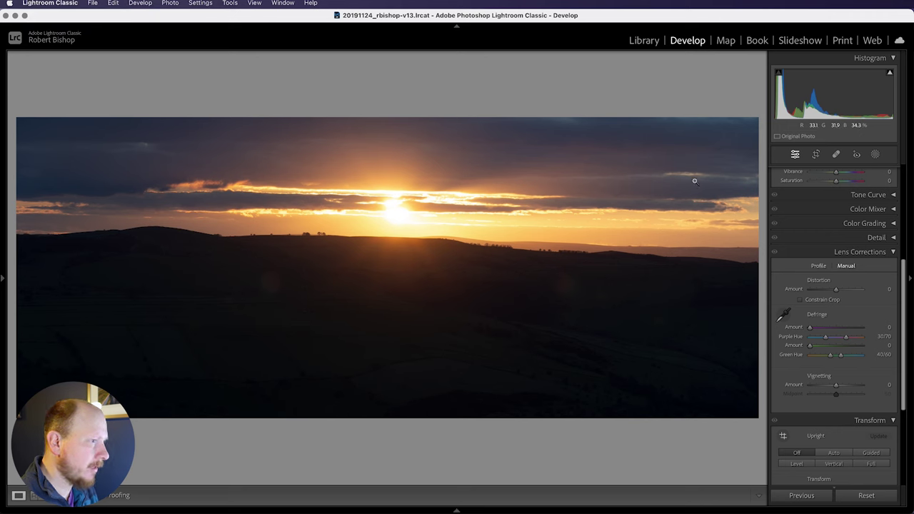
scroll(826, 214, "up", 5)
left_click(826, 186)
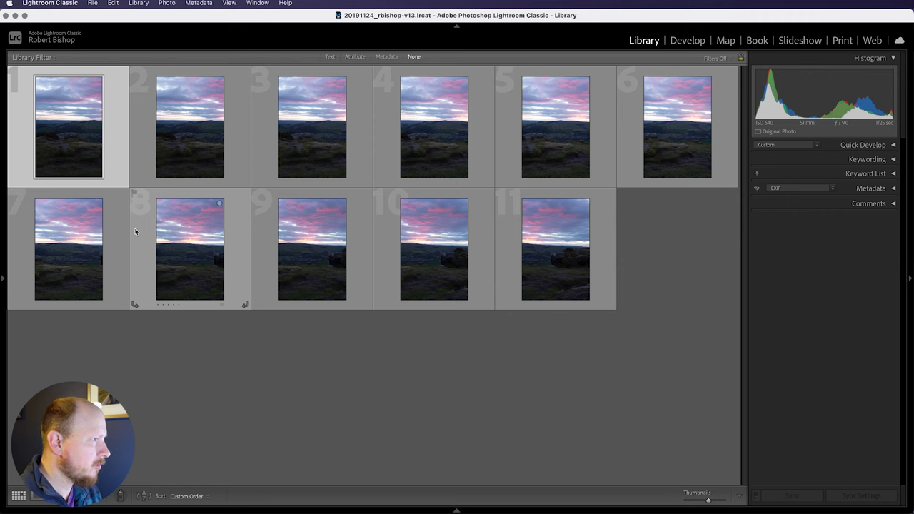
Select all eleven pink-sky thumbnails and bring up their context menu
left_click(539, 287, "shift")
right_click(538, 285)
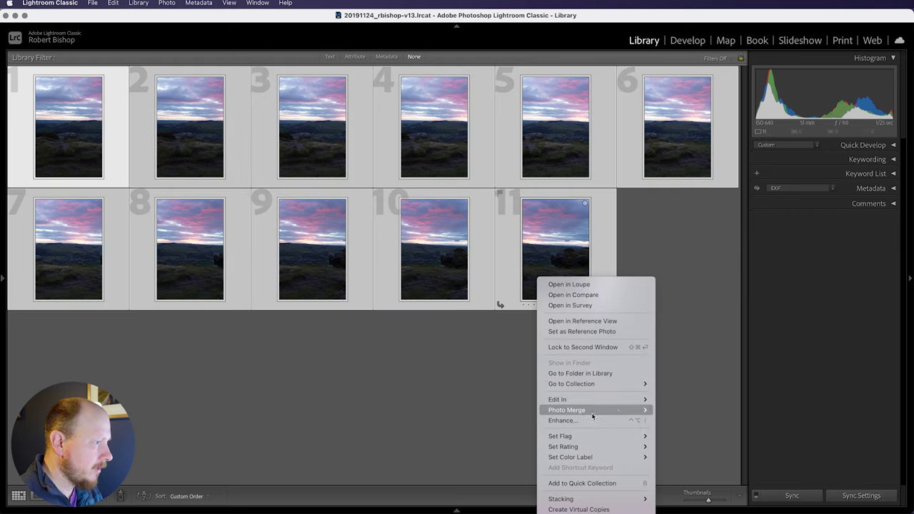
Merge the eleven pink-sky shots into a Spherical panorama with Fill Edges enabled
mouse_move(609, 412)
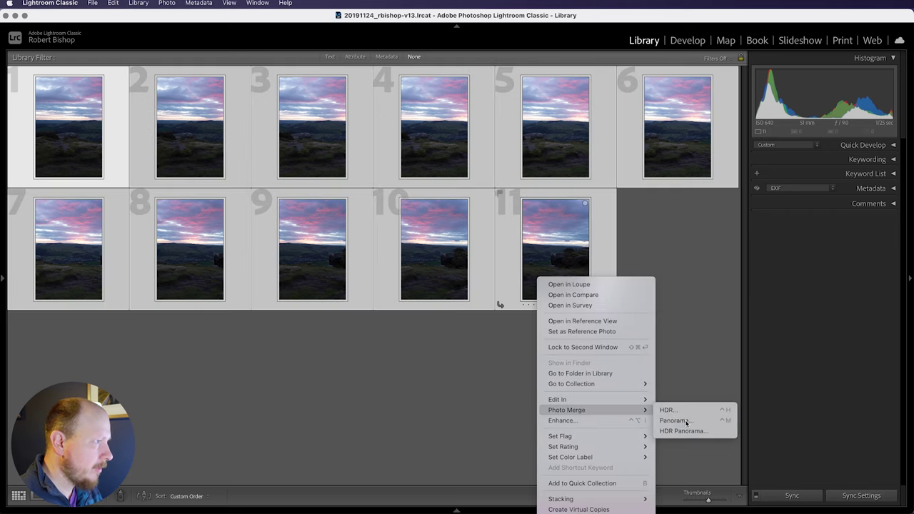
left_click(686, 423)
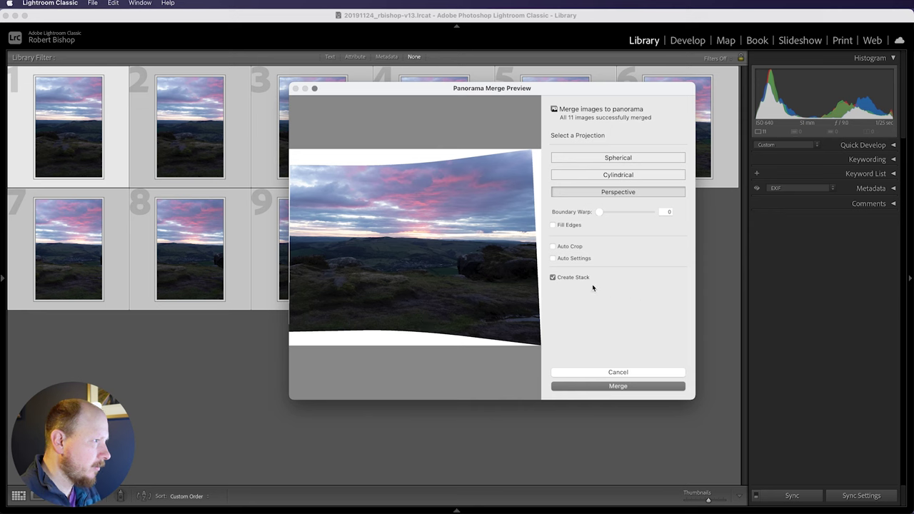
left_click(566, 160)
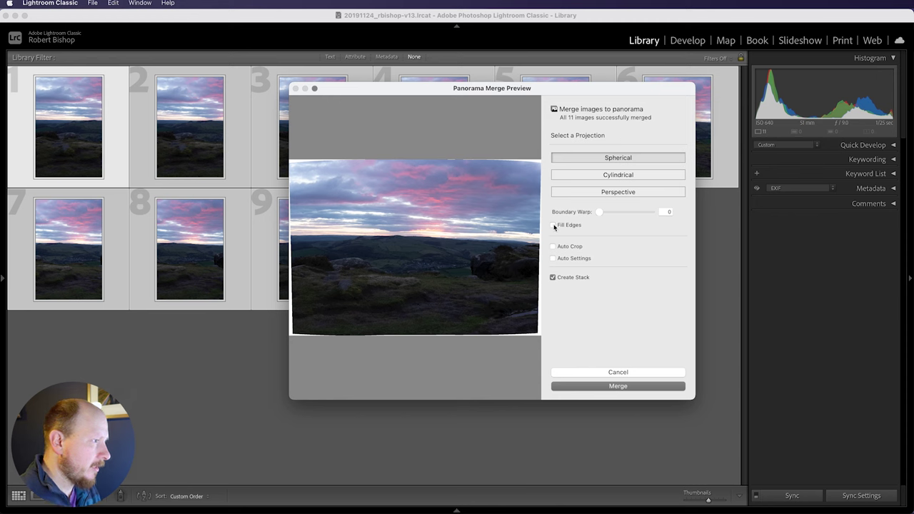
left_click(554, 226)
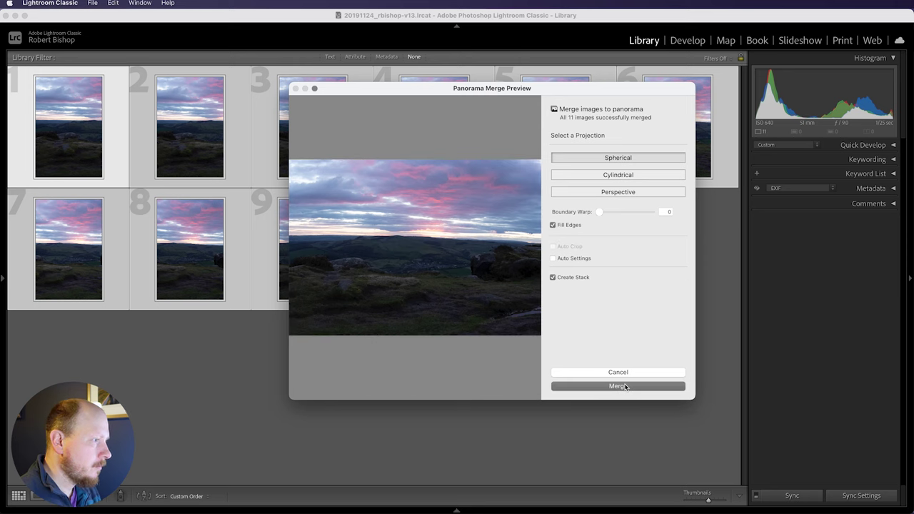
left_click(619, 385)
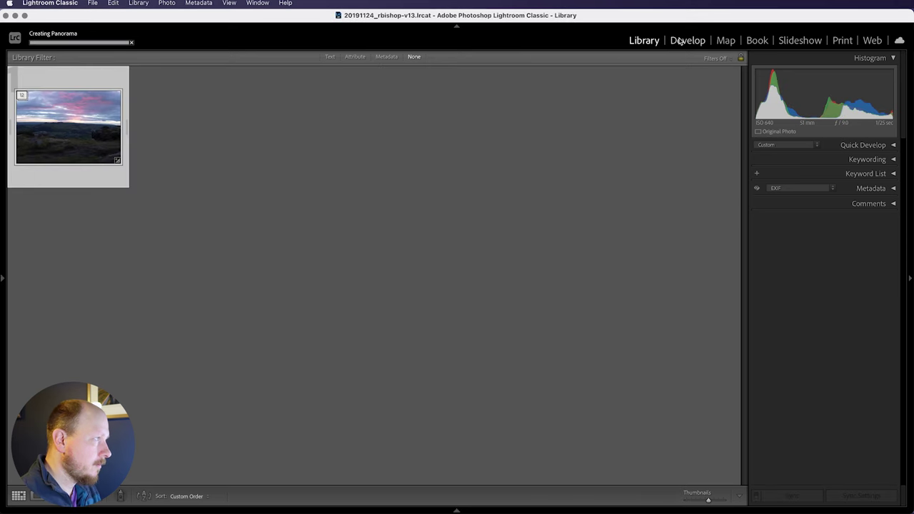
In Develop, inspect the village at close zoom and 400% Navigator magnification, then return to fit view
left_click(681, 40)
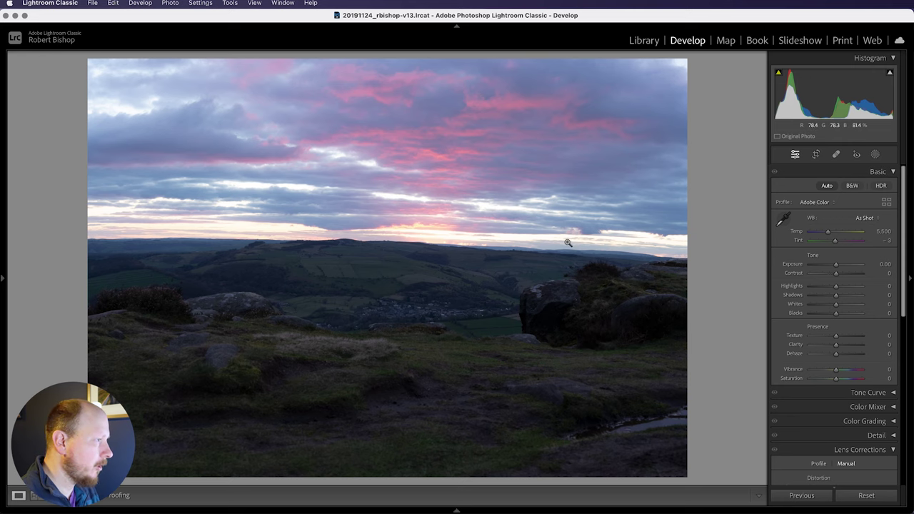
left_click(445, 286)
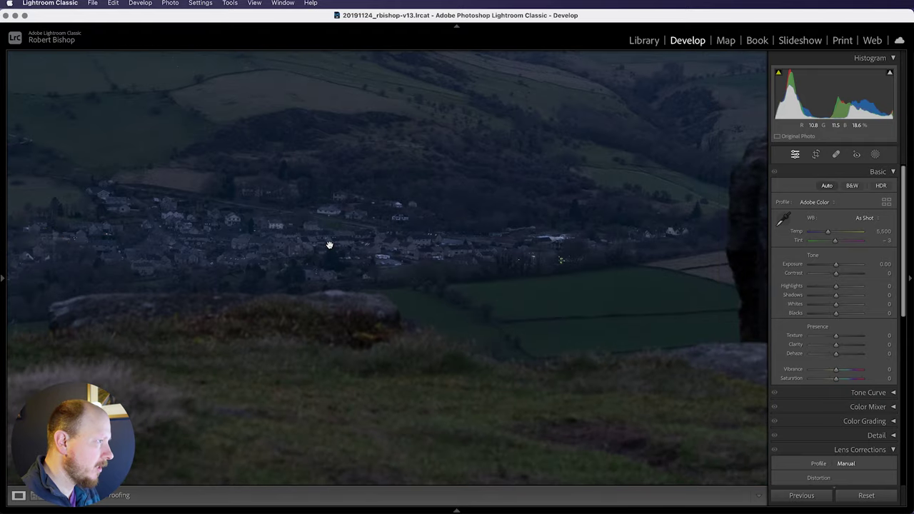
left_click_drag(334, 252, 53, 57)
mouse_move(2, 240)
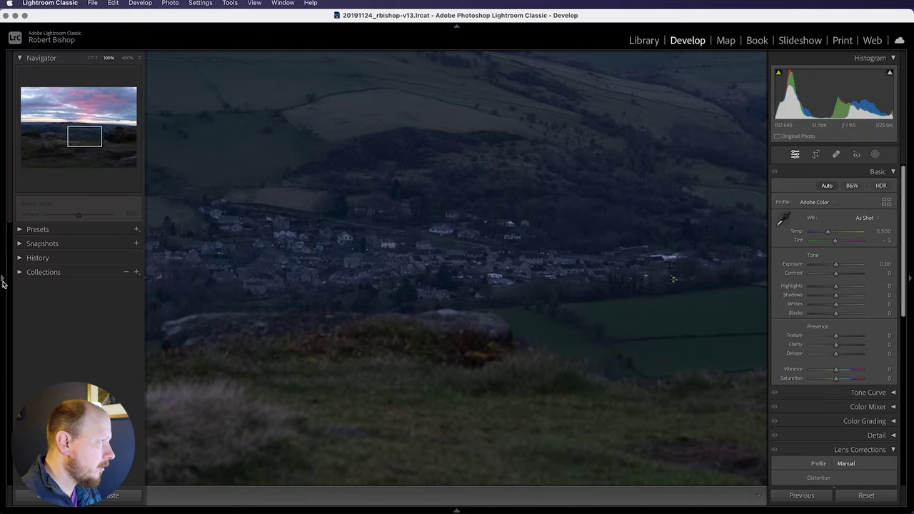
left_click(127, 58)
left_click_drag(207, 125, 584, 281)
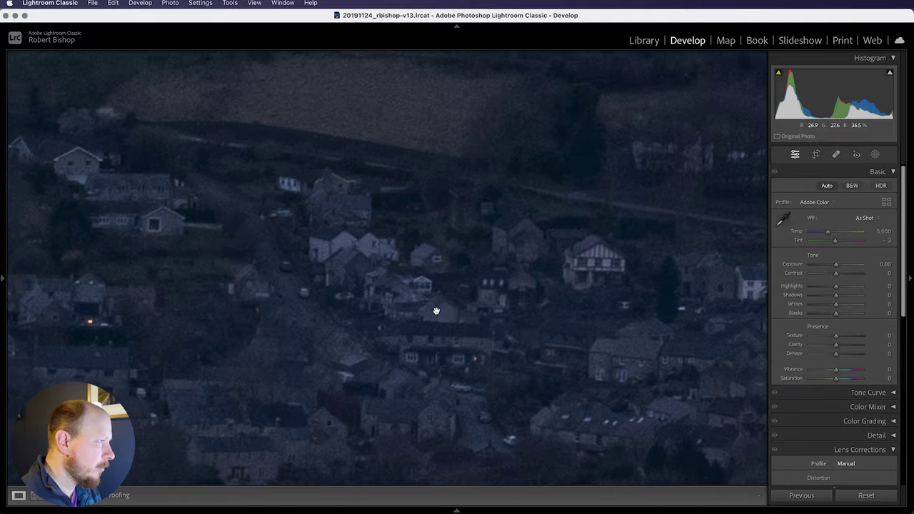
left_click_drag(435, 310, 459, 272)
left_click(460, 271)
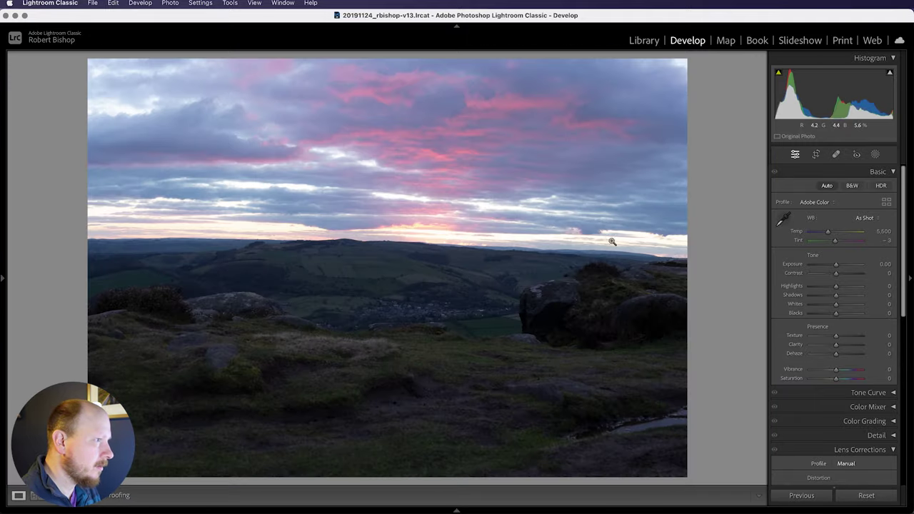
Auto-tone the pink-sky panorama and crop it with an unlocked aspect, trimming the bottom foreground
left_click(827, 187)
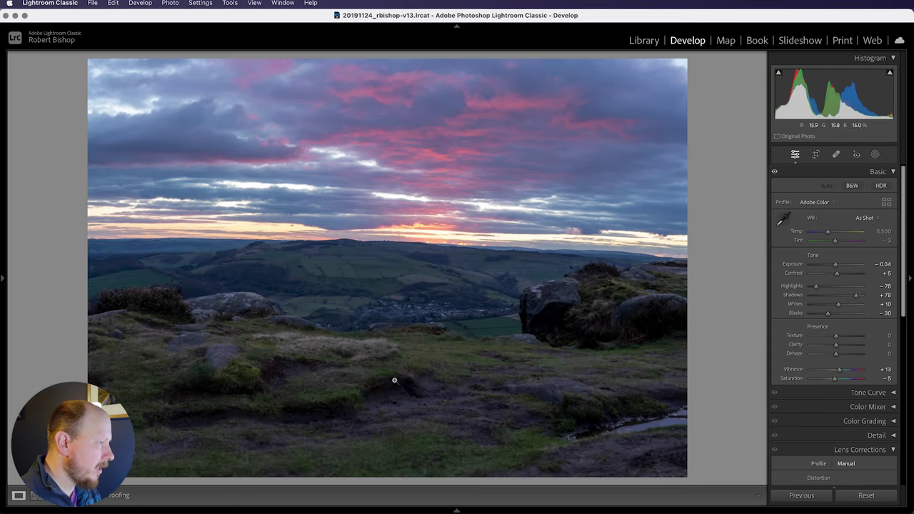
left_click(816, 154)
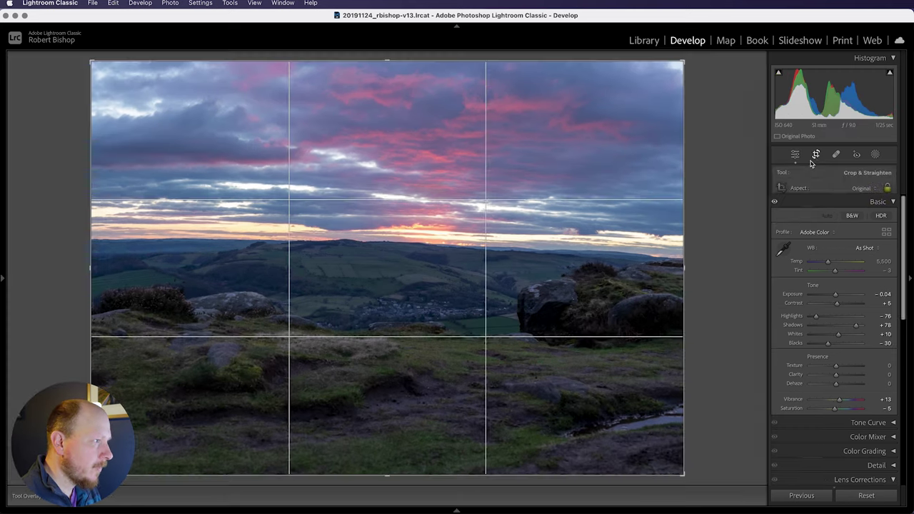
left_click_drag(387, 474, 388, 422)
left_click(888, 188)
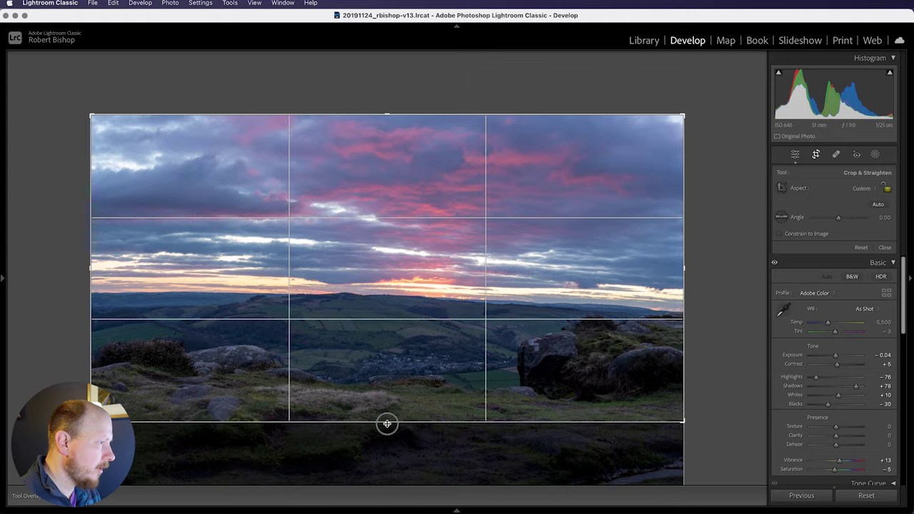
left_click(885, 247)
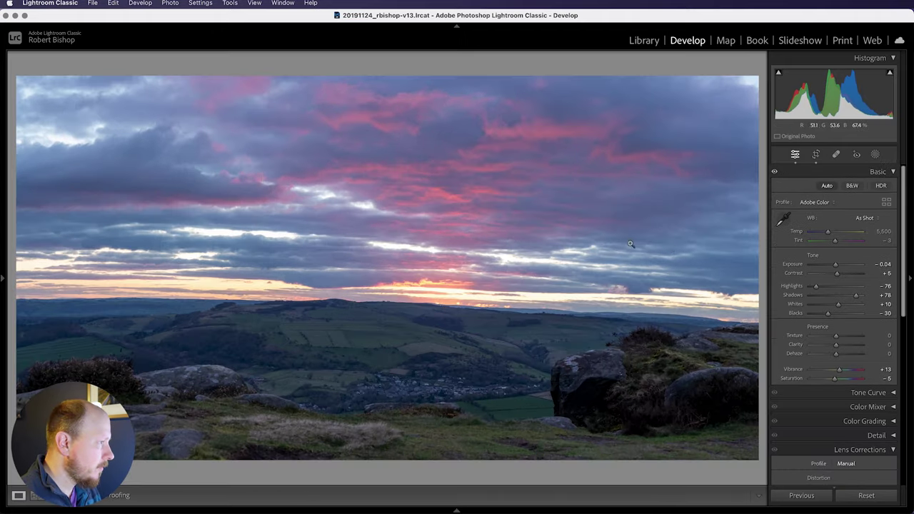